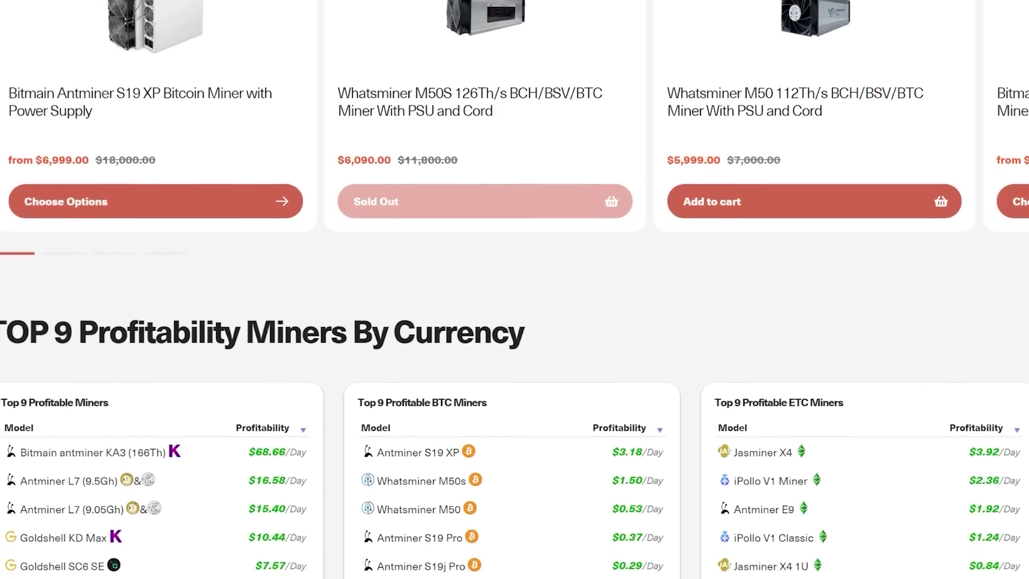
scroll(515, 290, down, 2)
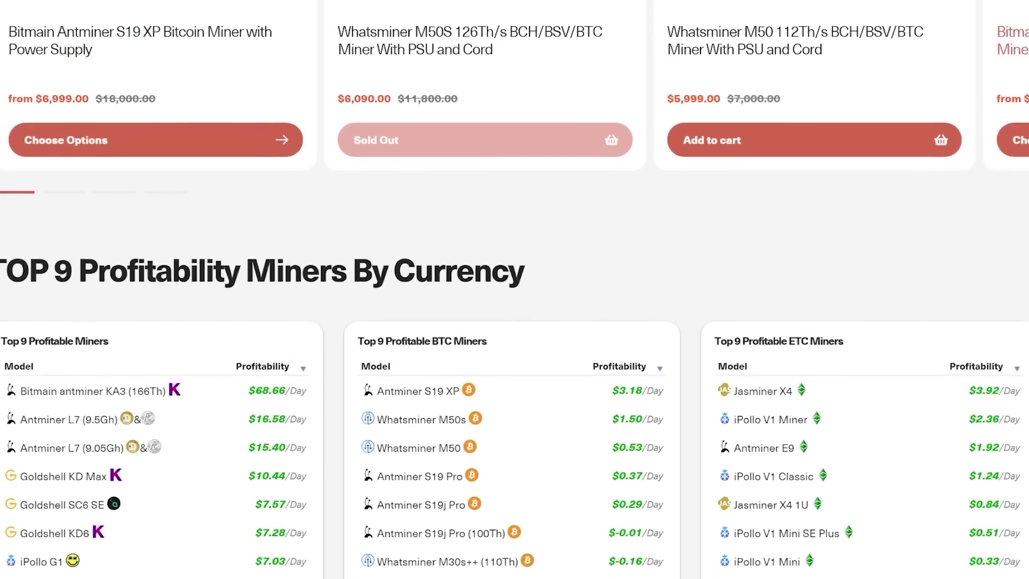
scroll(515, 290, down, 2)
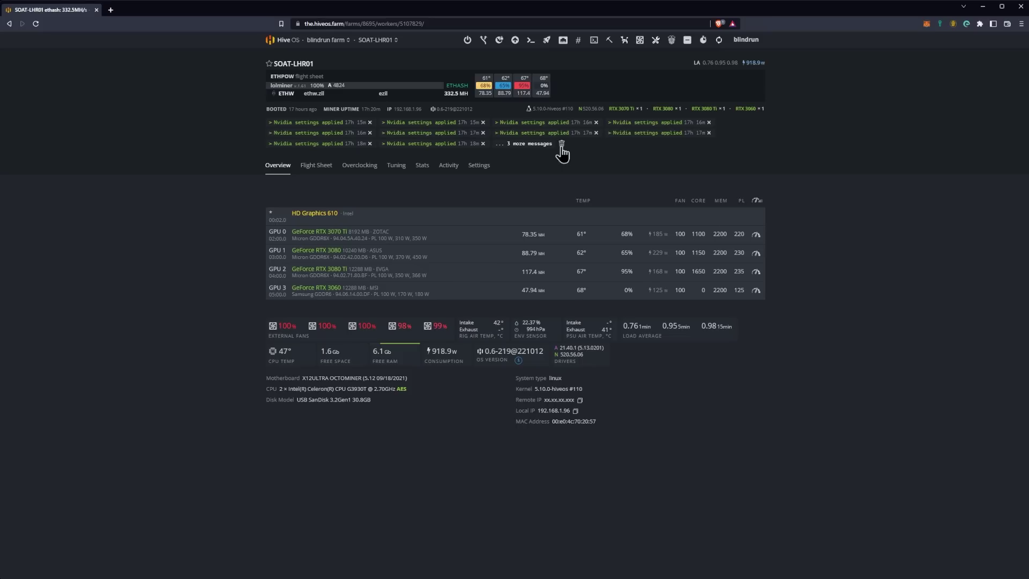
Clear the message list of worker SOAT-LHR01 and open worker SOAT-RTX3070-01 from the farm's worker list
click(432, 421)
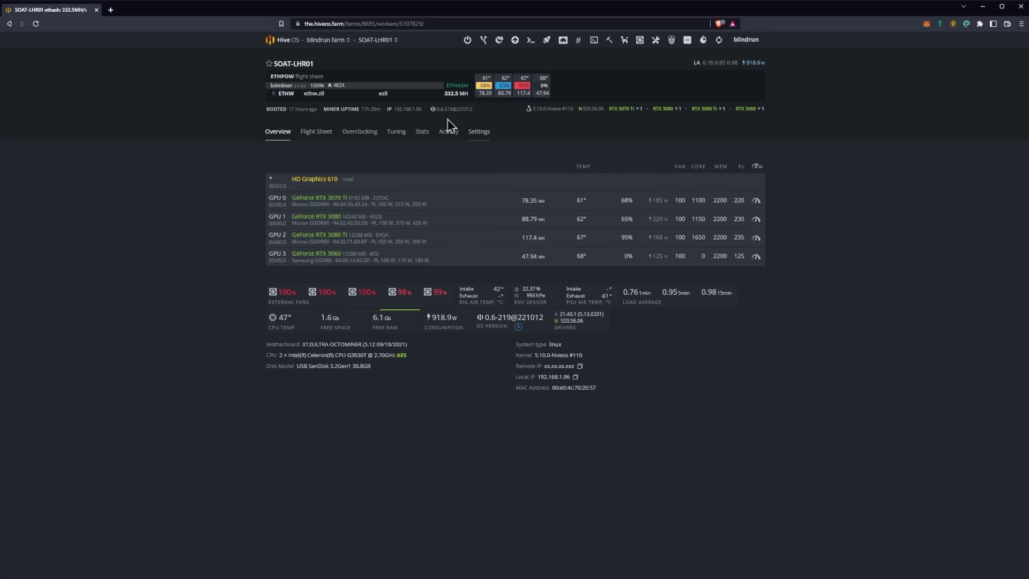
click(289, 48)
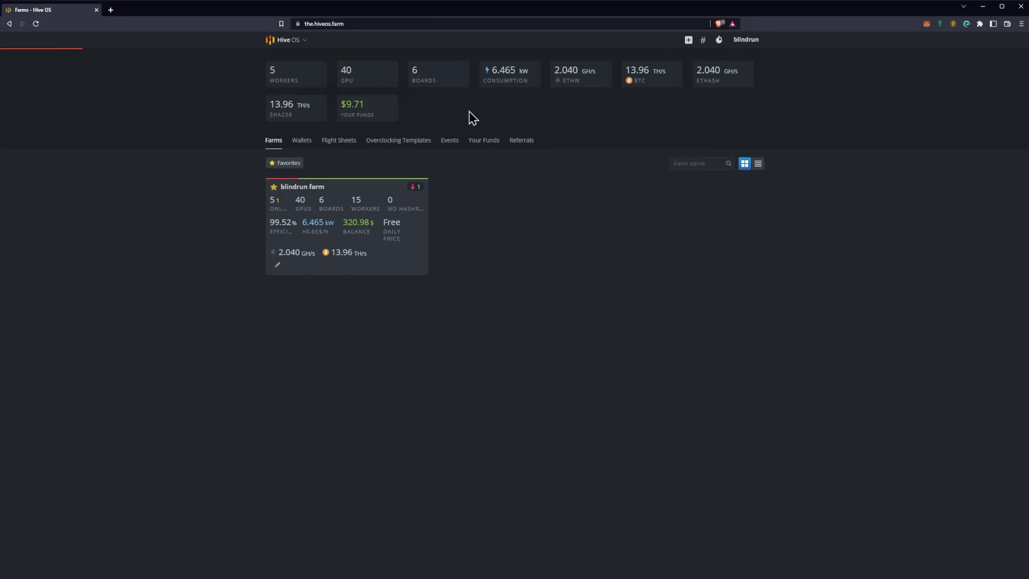
click(370, 196)
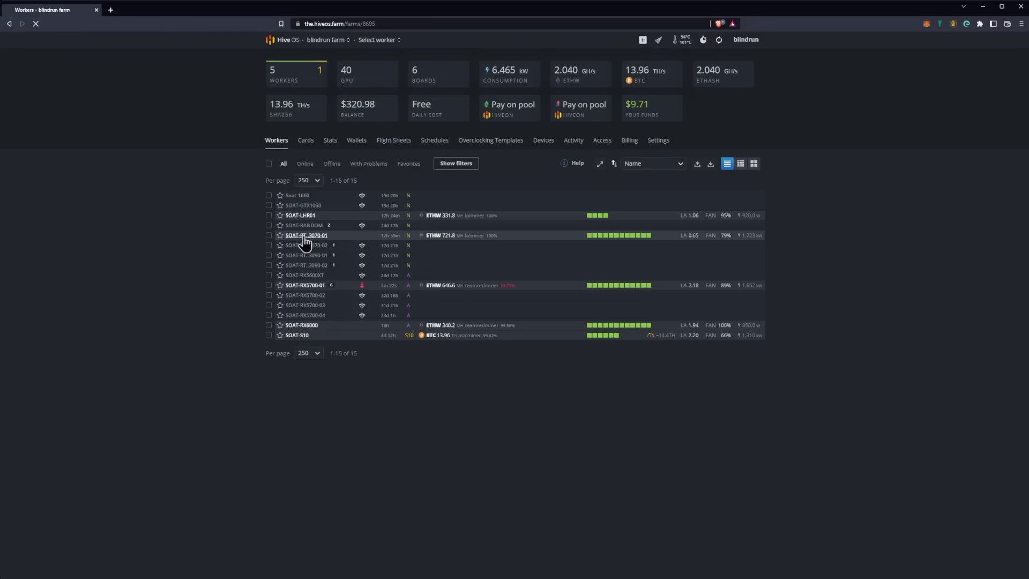
click(299, 236)
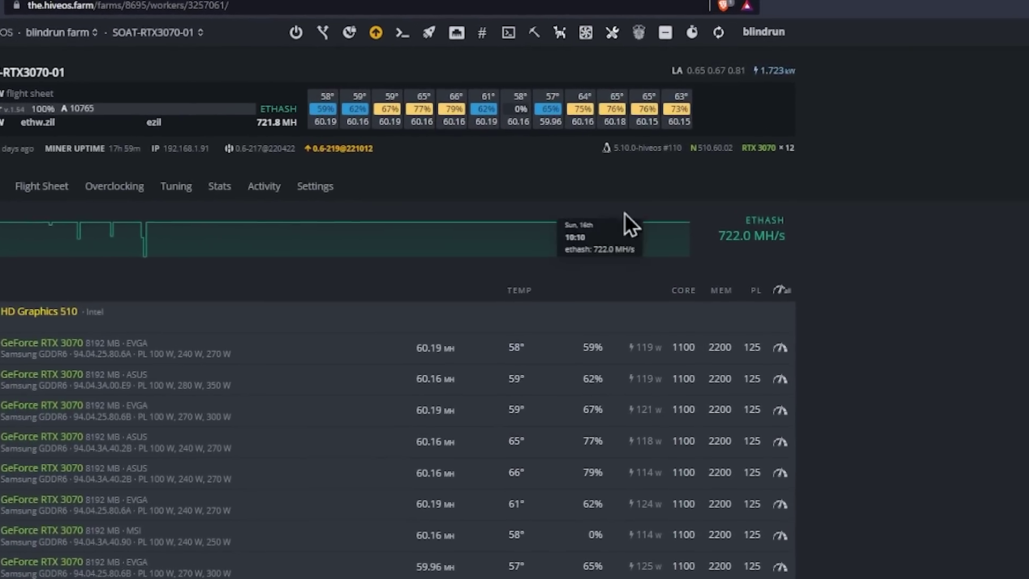
Check the NVIDIA driver version installed on SOAT-RTX3070-01
drag(735, 157, 697, 156)
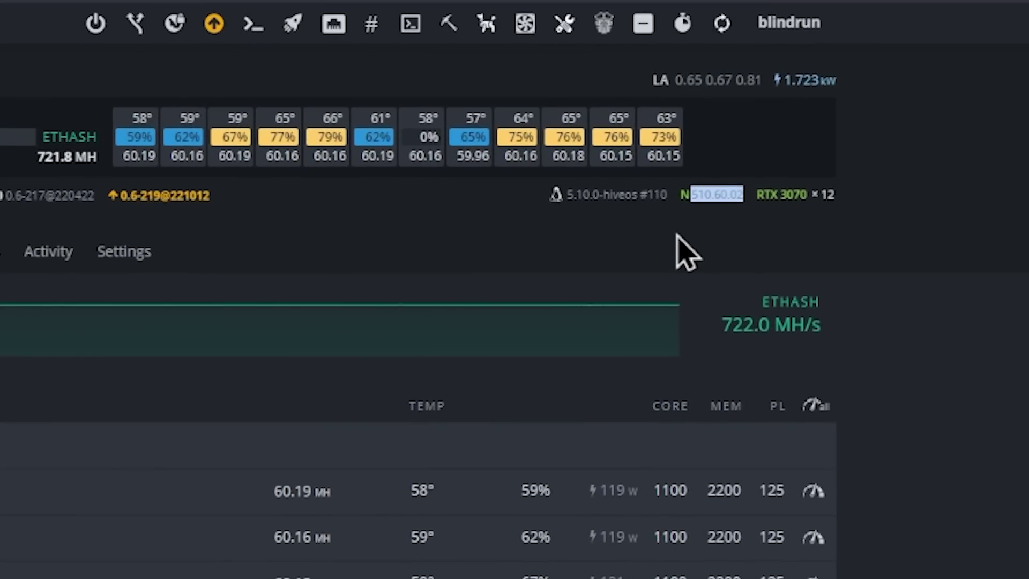
click(685, 251)
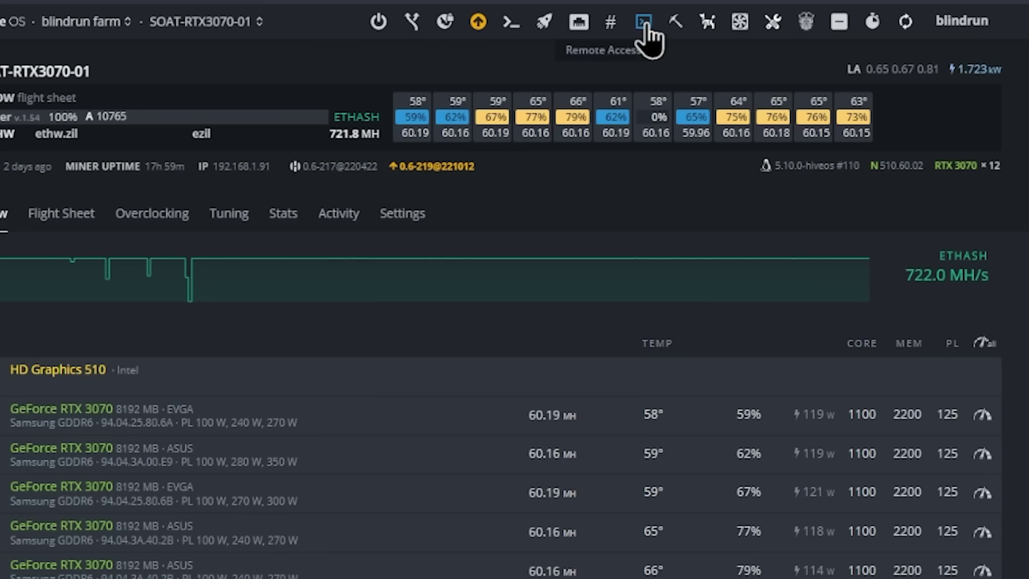
Start Hive Shell remote access on SOAT-RTX3070-01 and open the session's web link
click(644, 26)
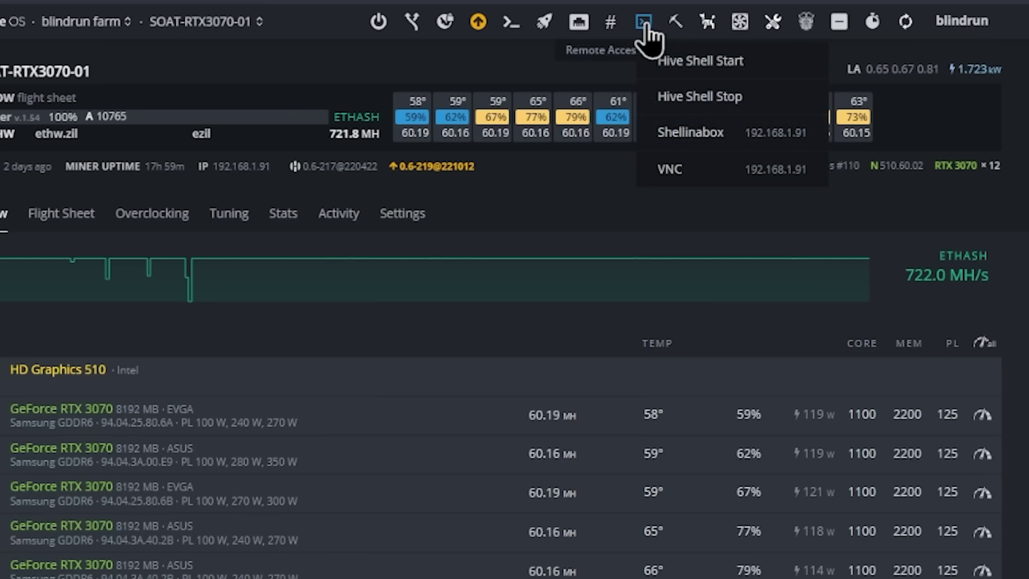
click(692, 64)
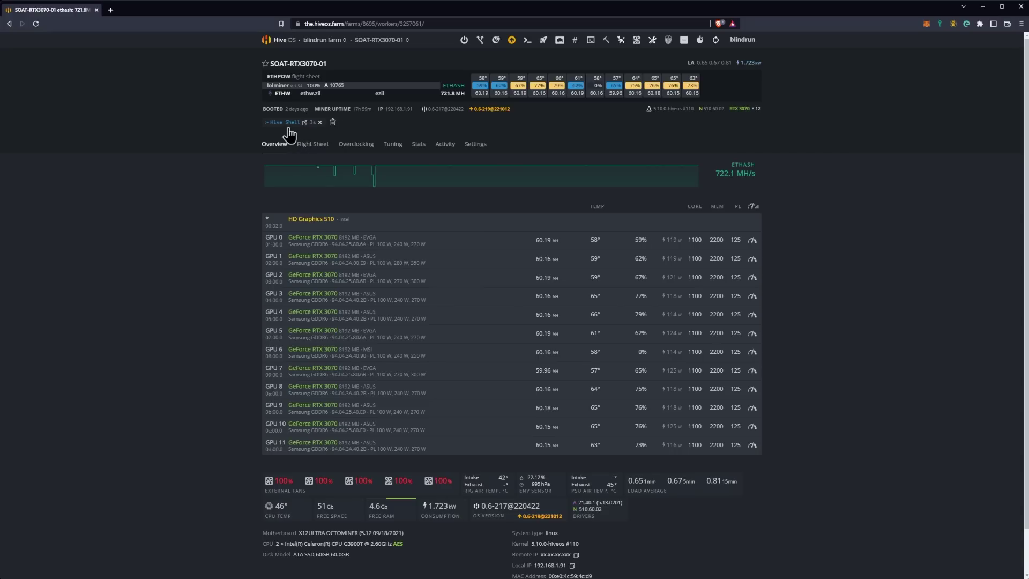
click(287, 125)
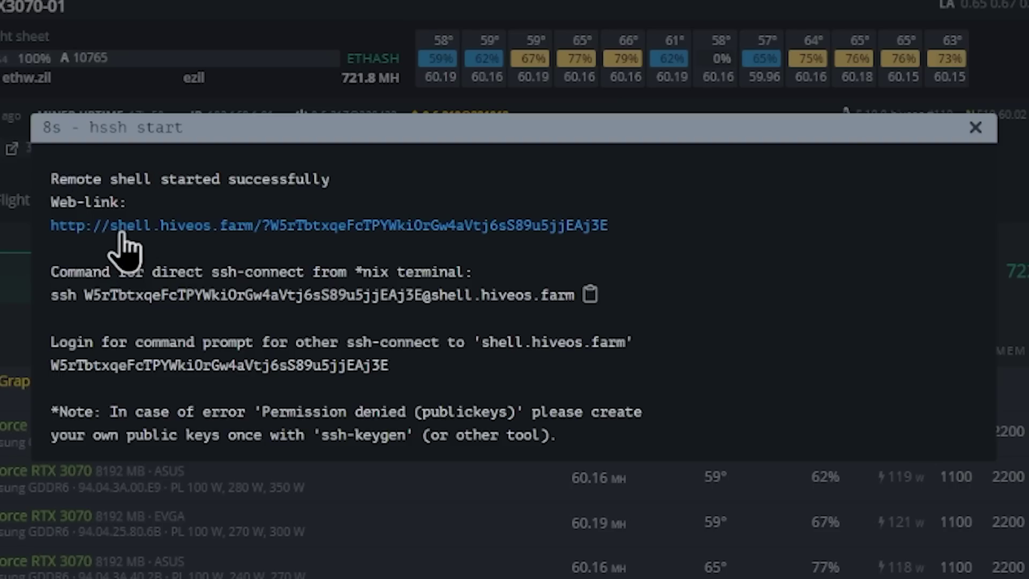
click(239, 227)
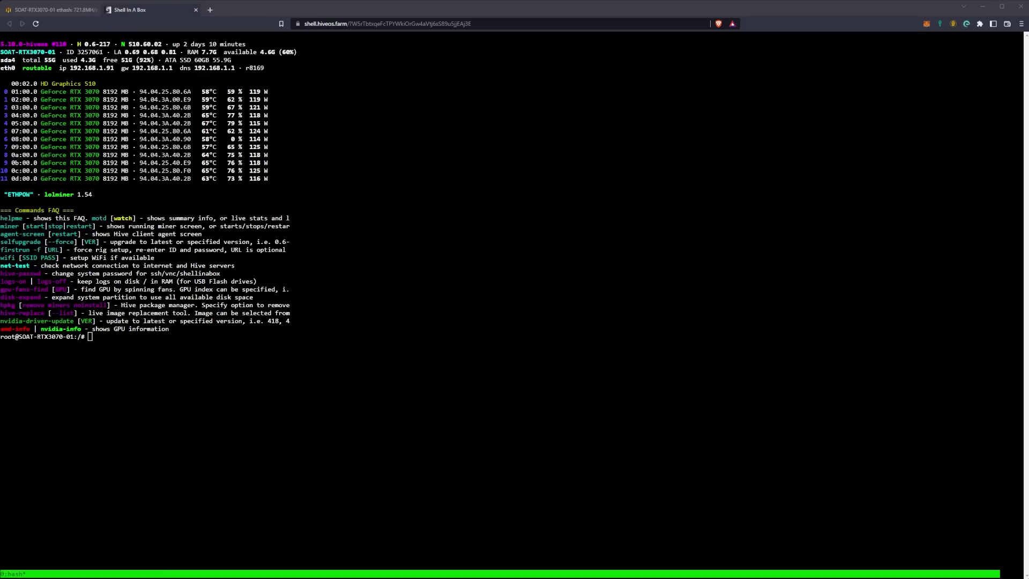
Run the command "nvidia-driver-update 520.56.06" in the rig's web shell to install that NVIDIA driver
right_click(170, 347)
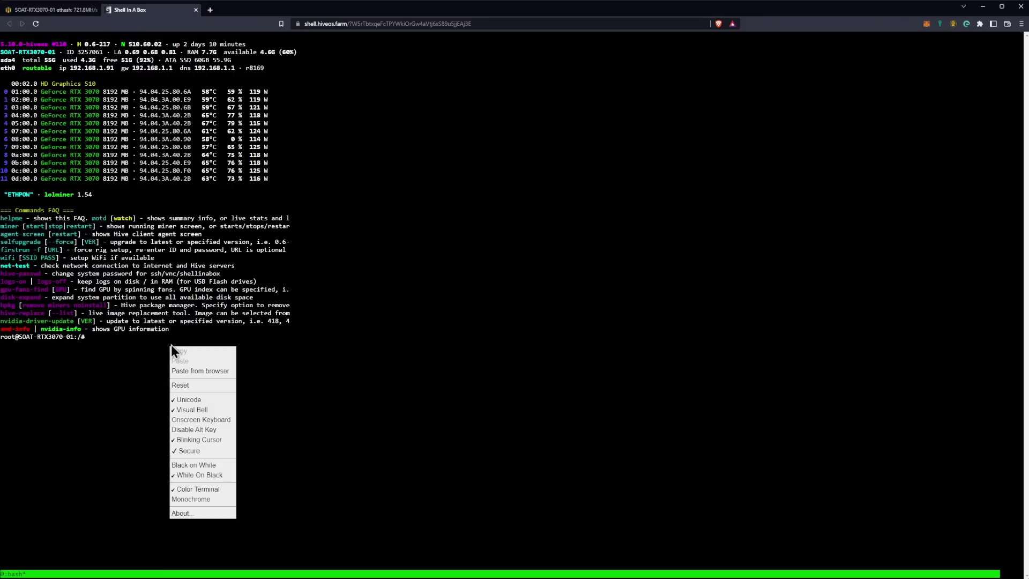
click(200, 370)
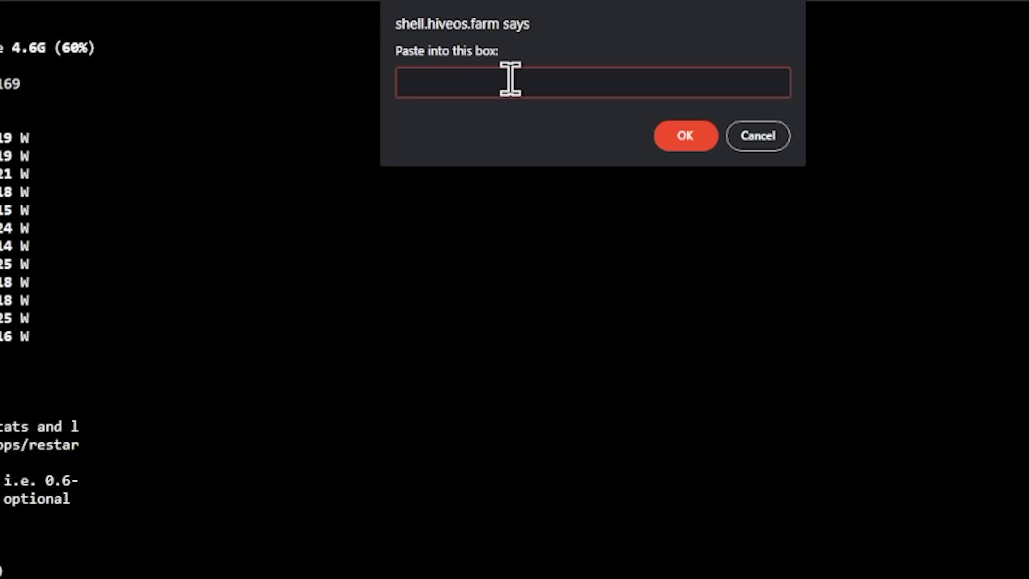
text(nvidia-driver-update 520.56.06)
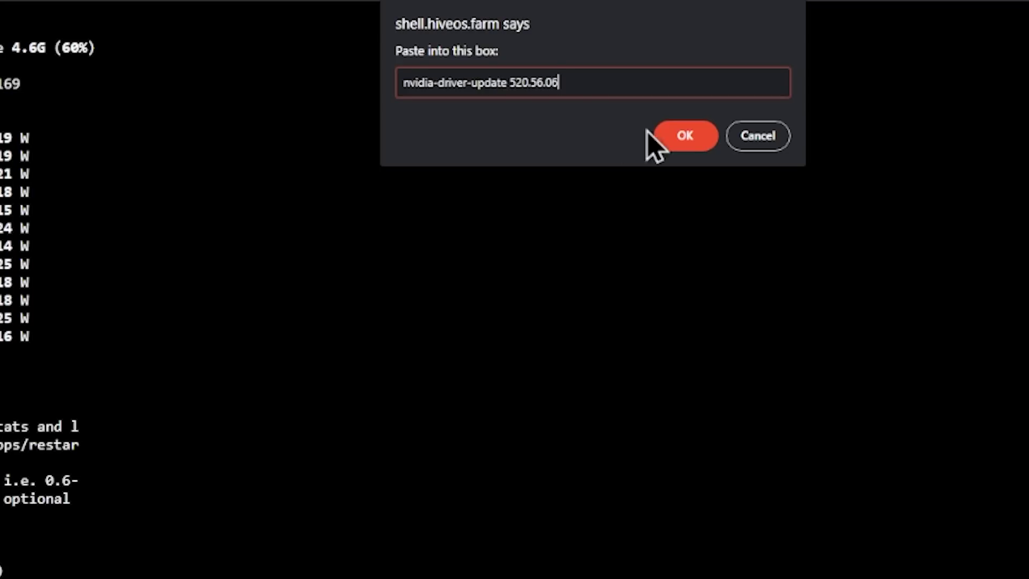
click(697, 137)
key(Return)
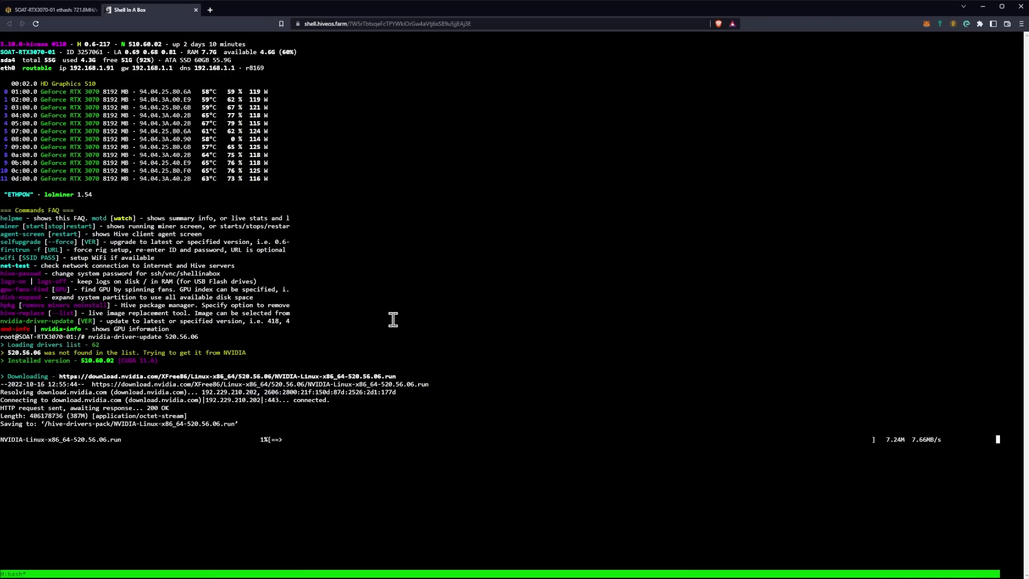
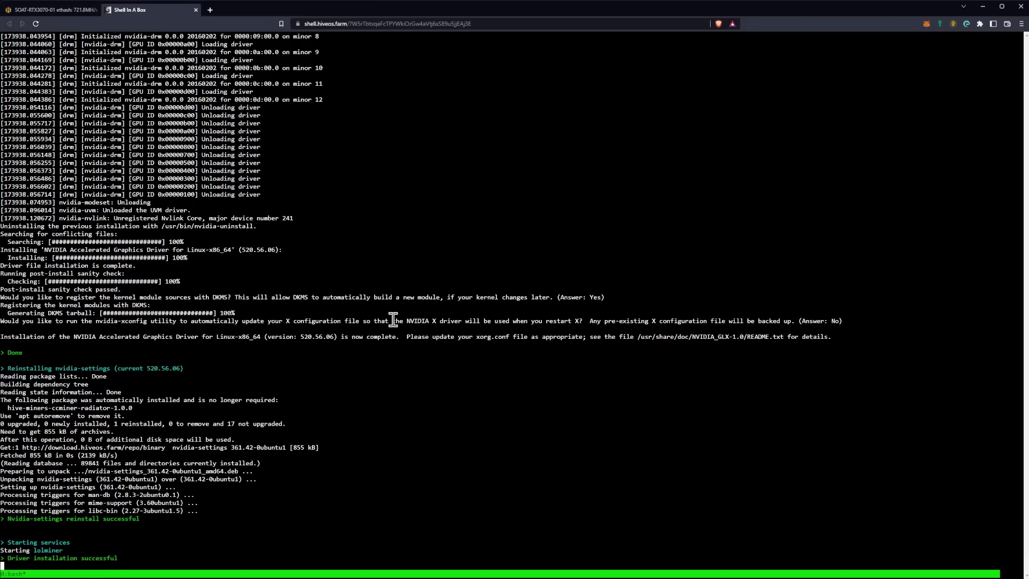
Return to Hive OS, close the remote shell details and open worker SOAT-LHR01 from the farm's worker list
click(54, 10)
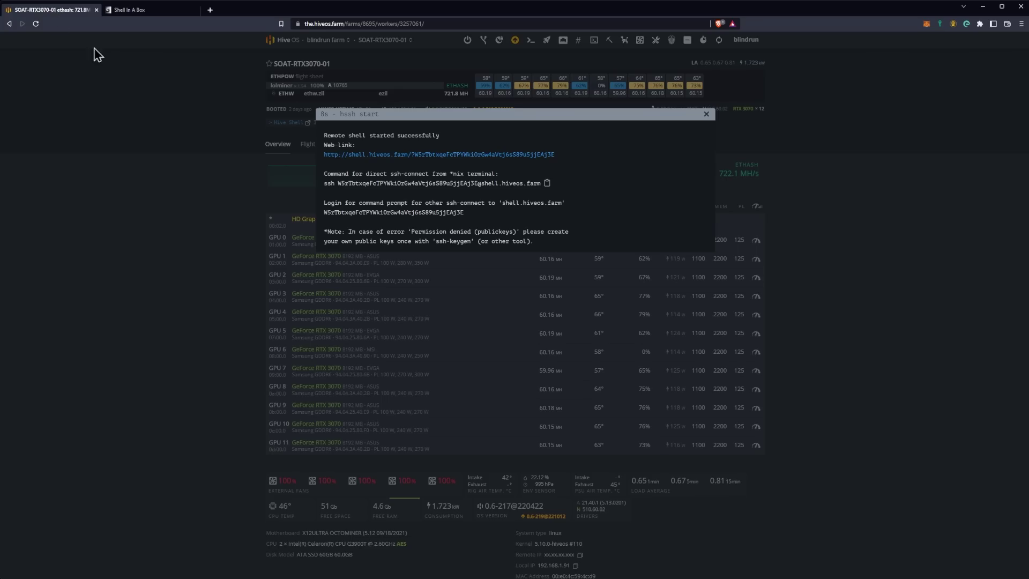
click(706, 117)
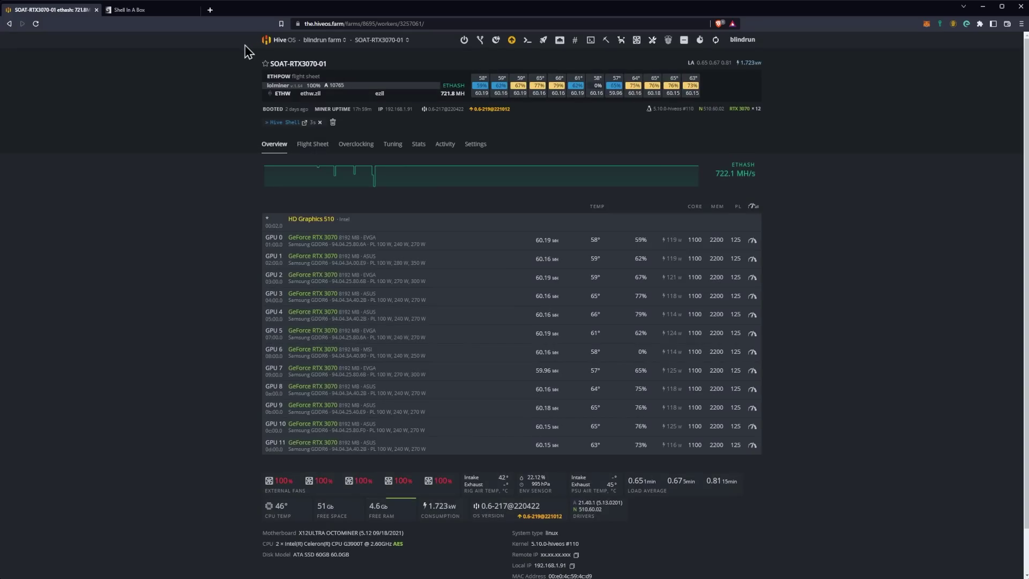
click(280, 42)
click(402, 253)
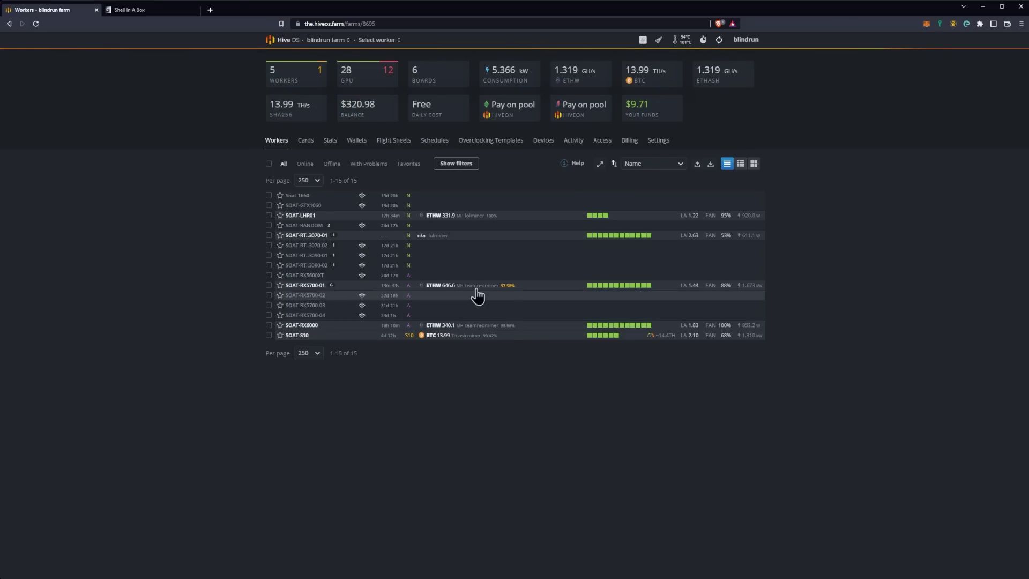
click(310, 215)
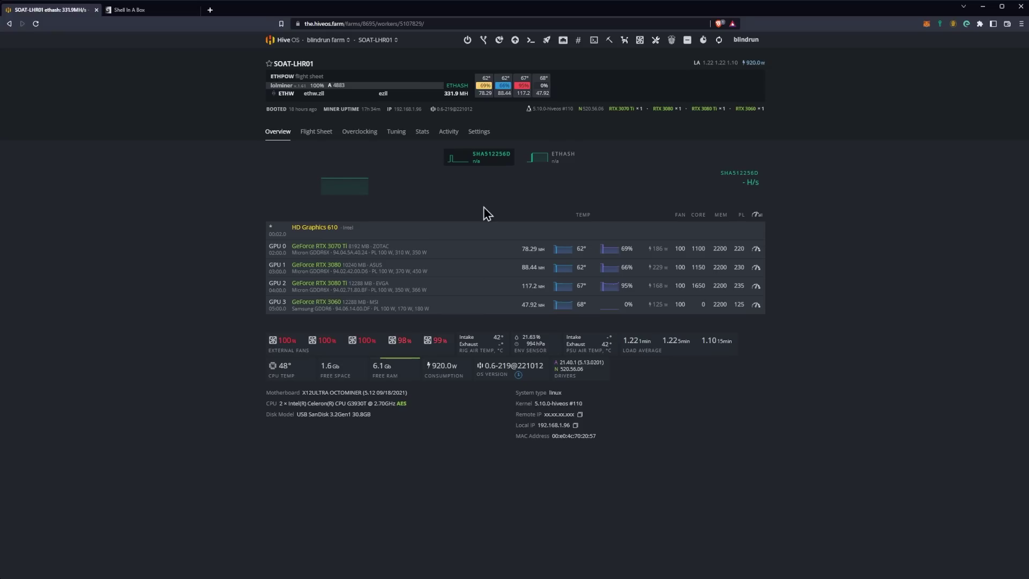
Open SOAT-LHR01's ETHPOW flight sheet for editing and choose T-Rex Miner as its miner
click(320, 133)
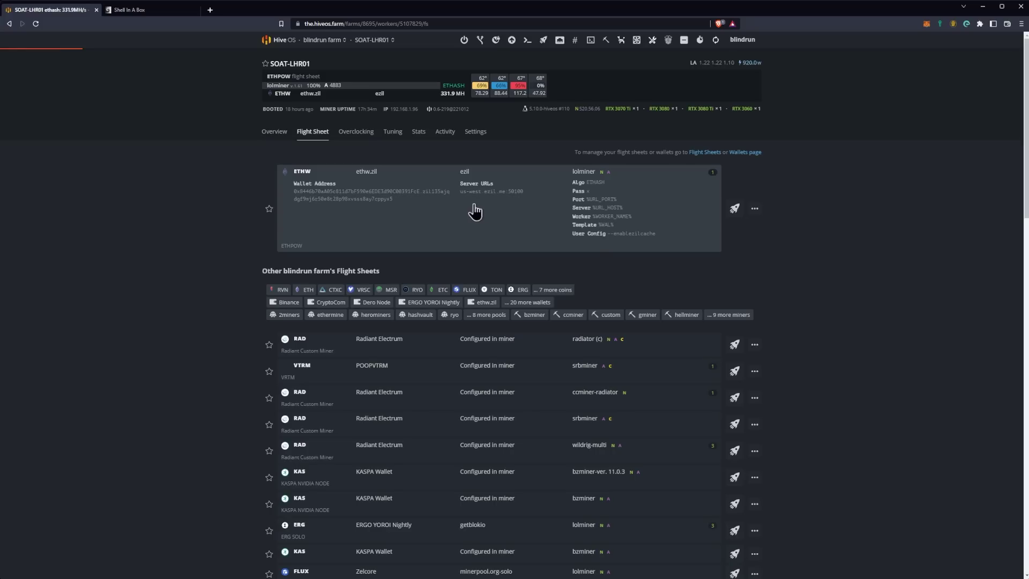
click(755, 210)
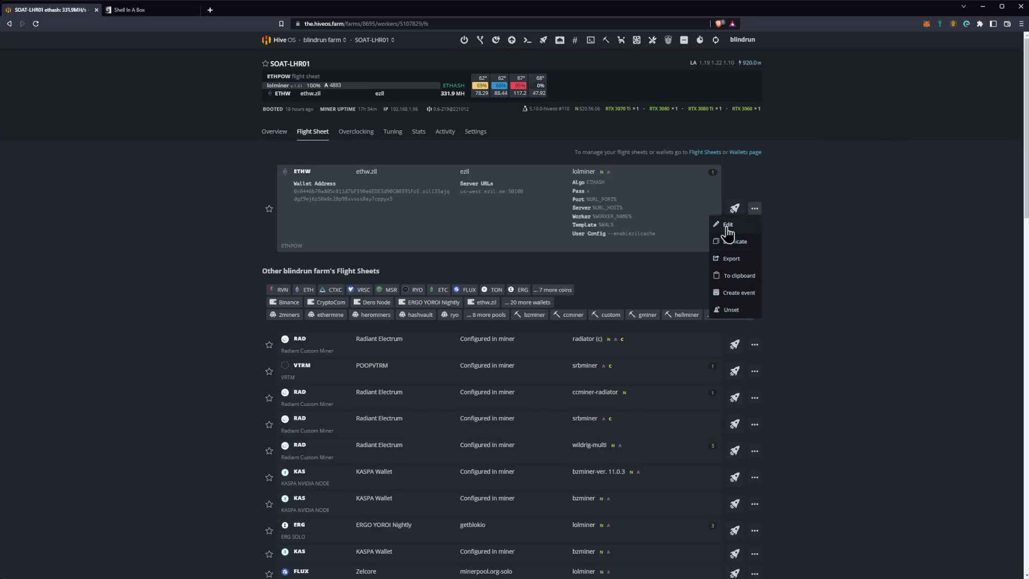
click(724, 231)
click(690, 200)
scroll(659, 247, down, 5)
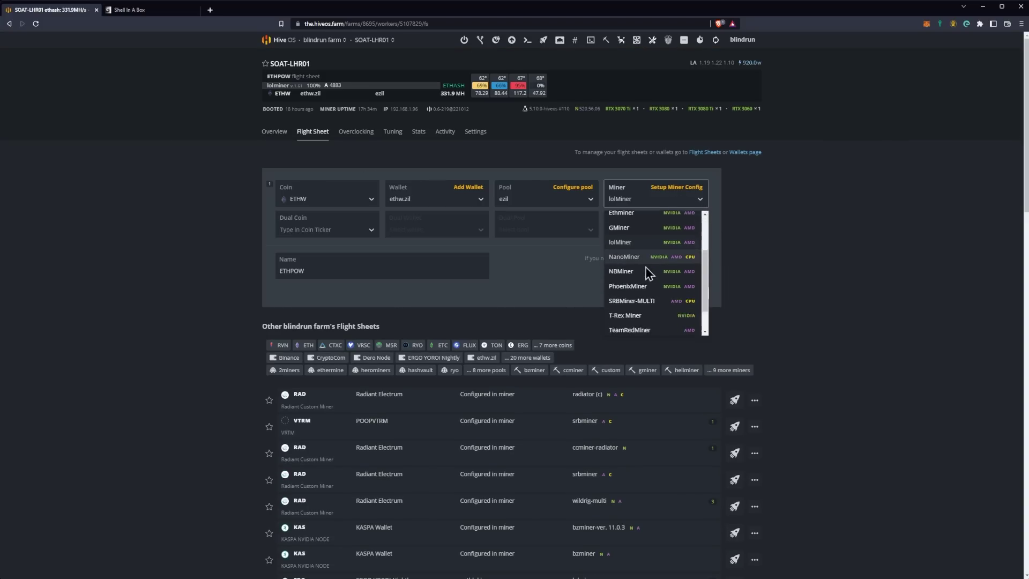
click(629, 281)
Examine the versions offered in the T-Rex Miner configuration and close it without applying changes
click(673, 189)
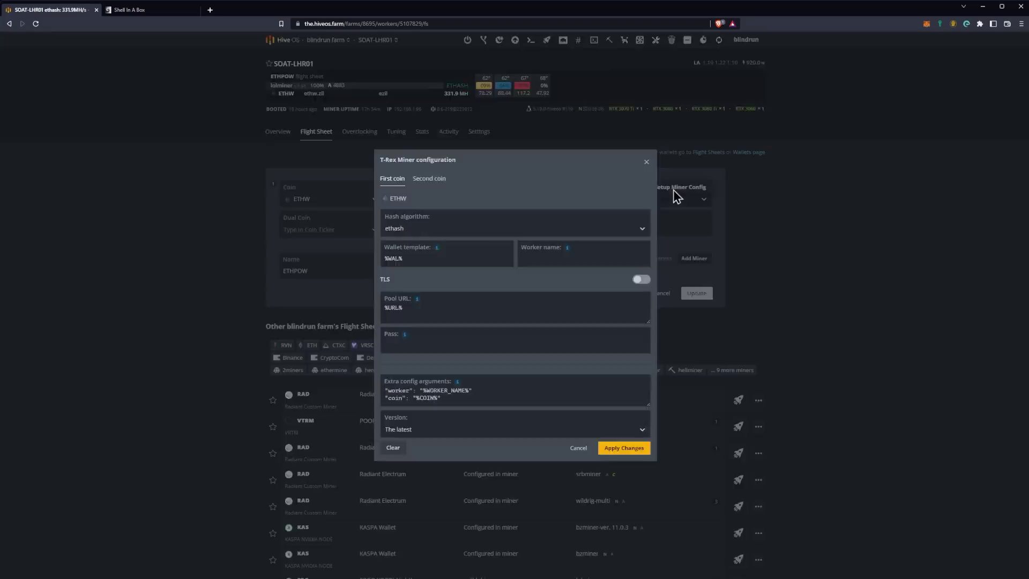
click(528, 431)
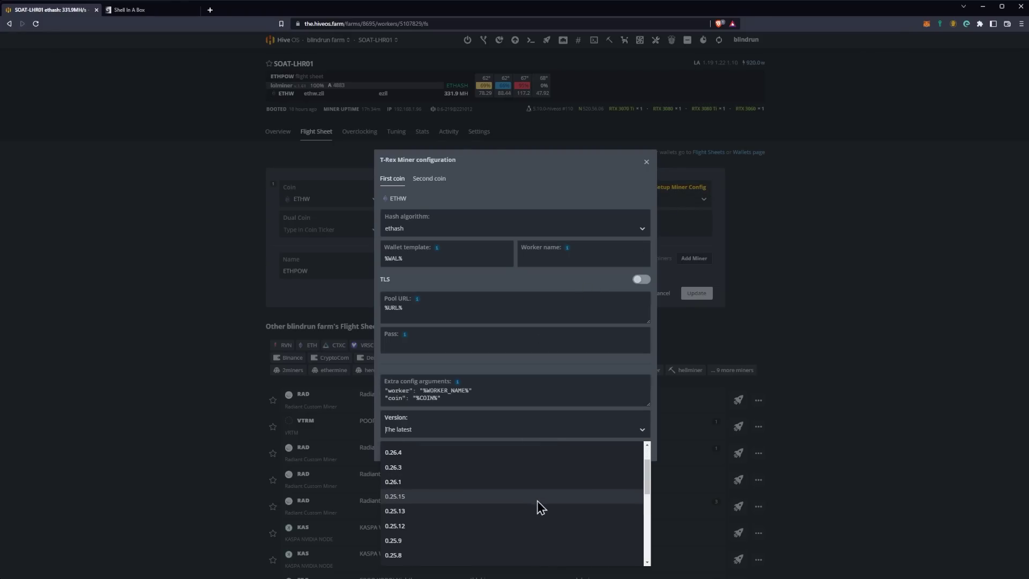
scroll(520, 502, up, 2)
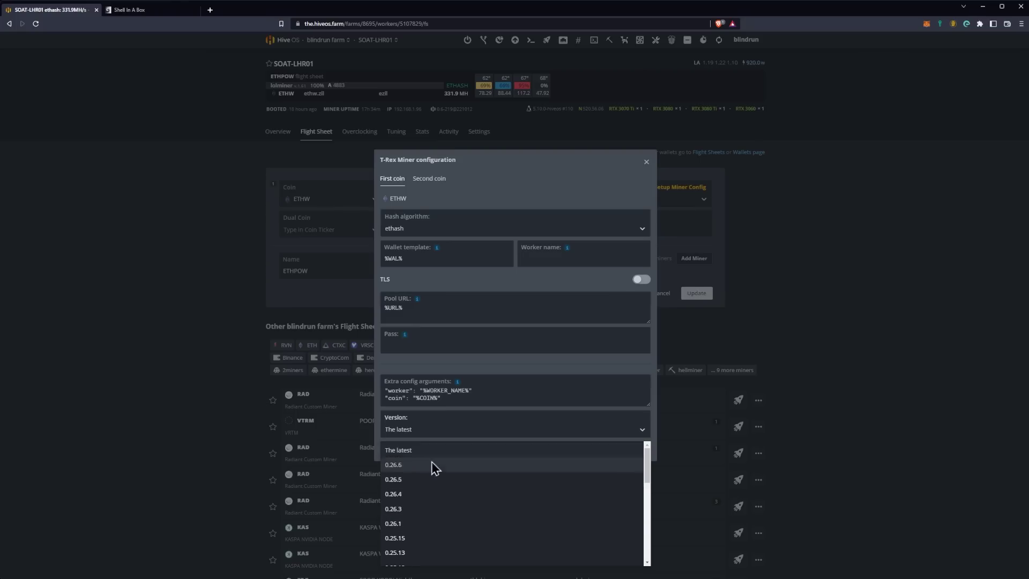
click(546, 364)
click(647, 162)
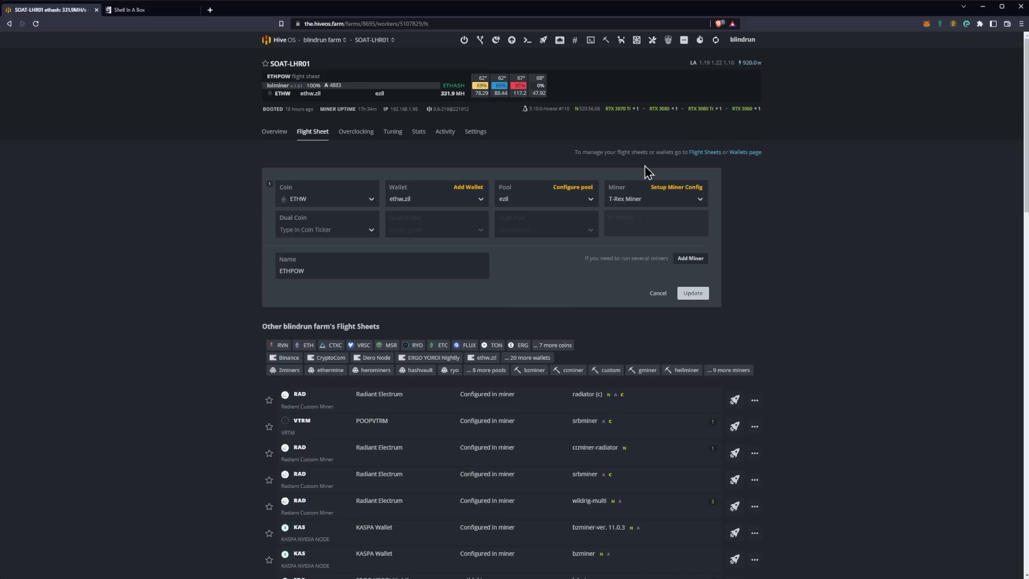
Switch the ETHPOW flight sheet's miner back to lolMiner and cancel the edit
click(698, 197)
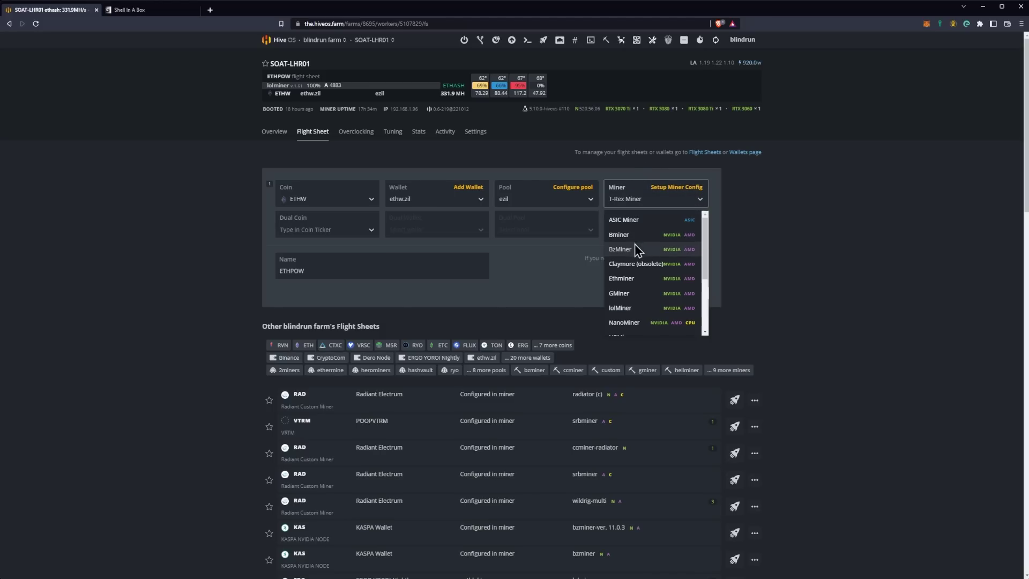
text(lol)
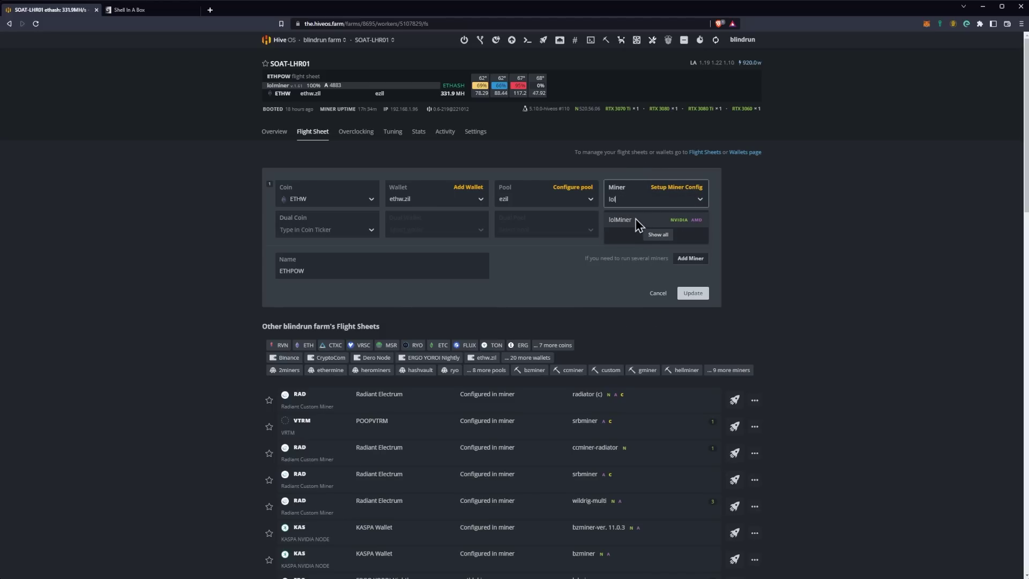
click(634, 221)
click(658, 293)
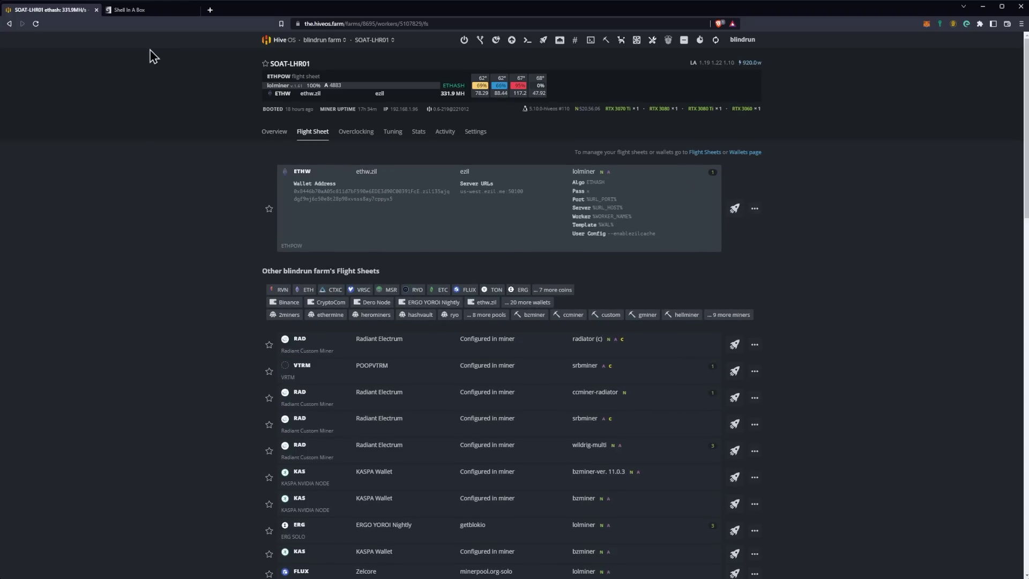
Check the updated NVIDIA driver version and GPU hashrates on SOAT-RTX3070-01, and return to the farm's worker list
click(277, 47)
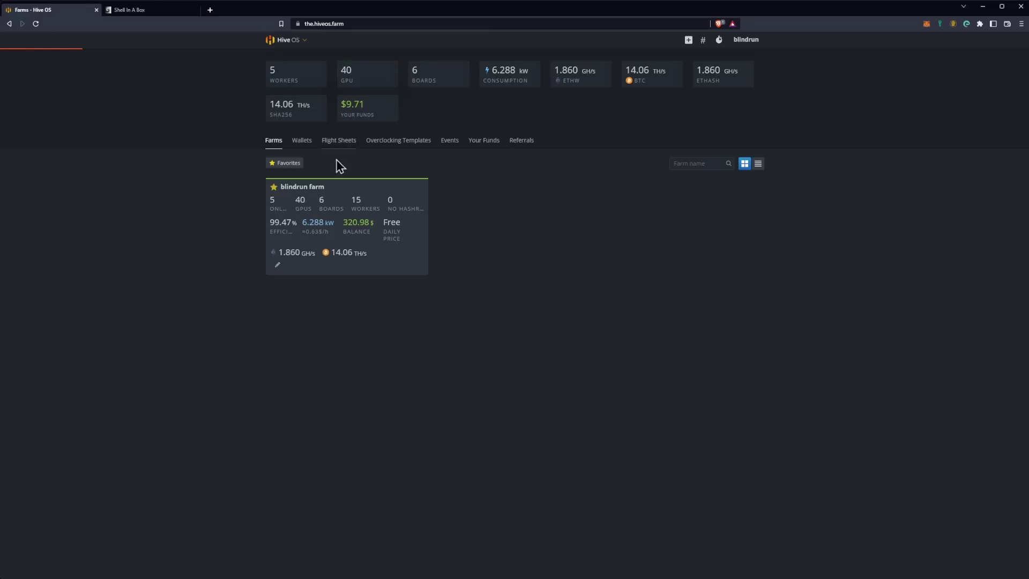
click(321, 210)
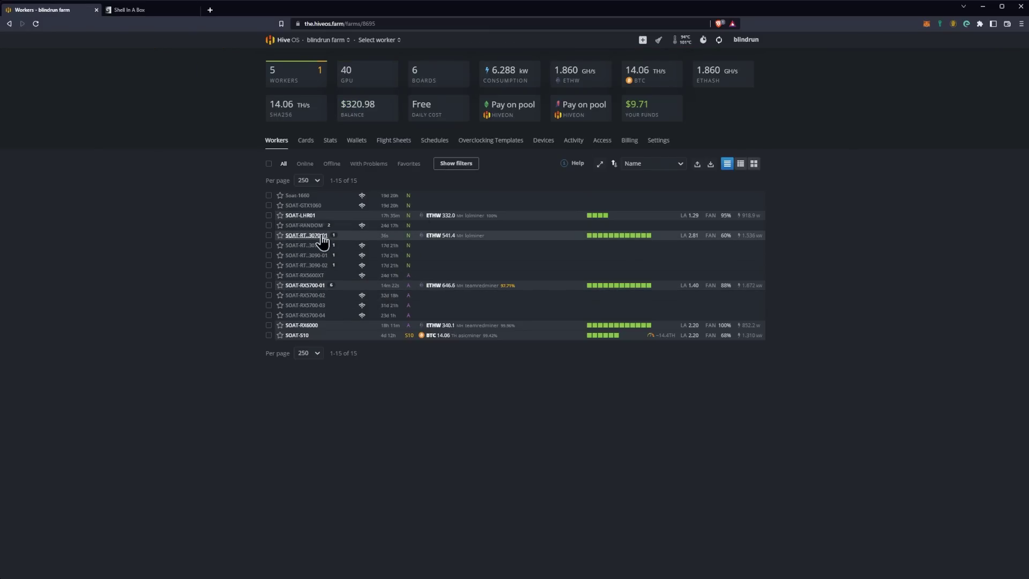
click(498, 237)
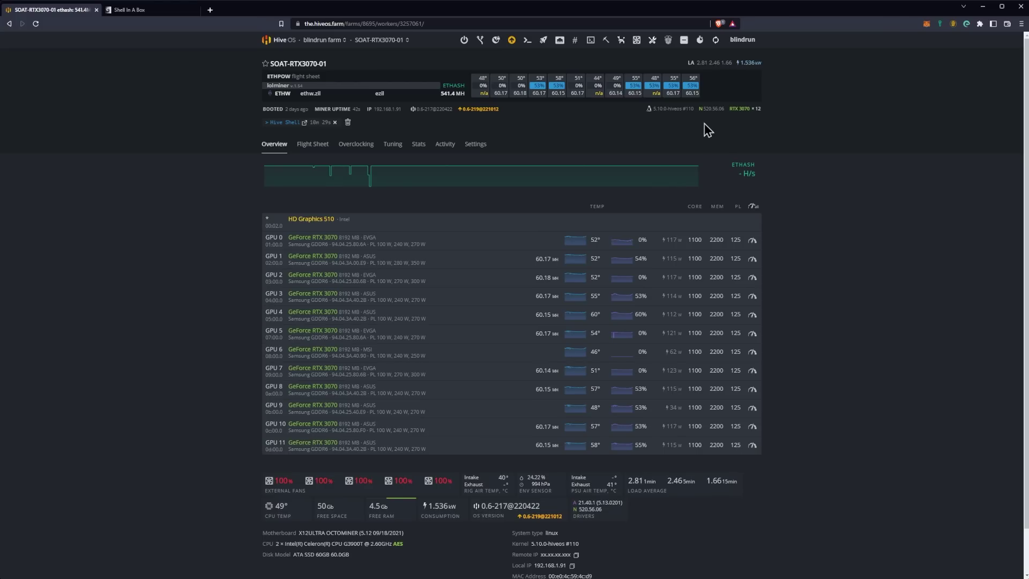
click(290, 46)
click(438, 220)
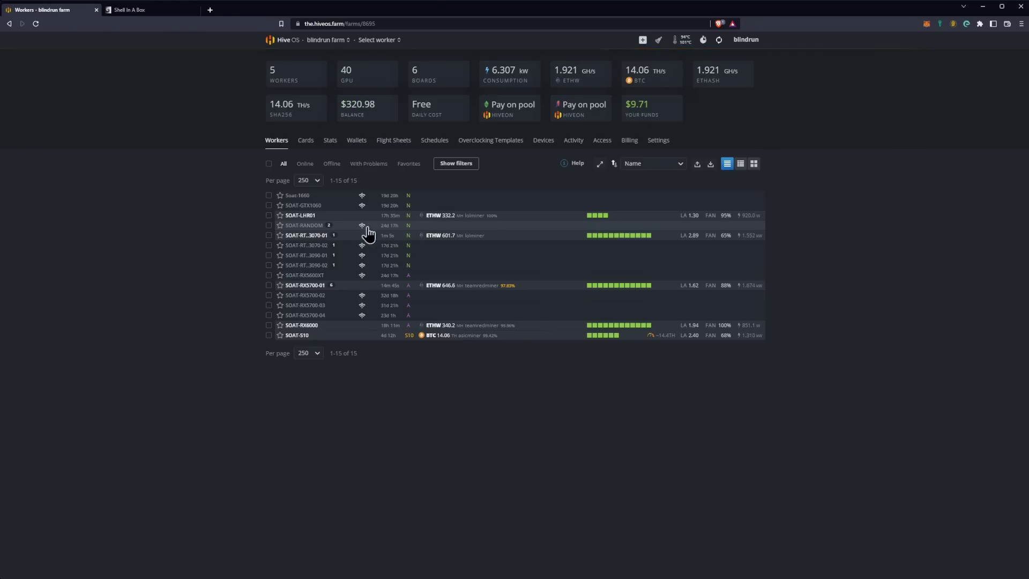
Apply the ERG SOLO flight sheet with the ERGO YOROI Nightly wallet, getblokio pool and lolMiner to SOAT-LHR01
click(305, 215)
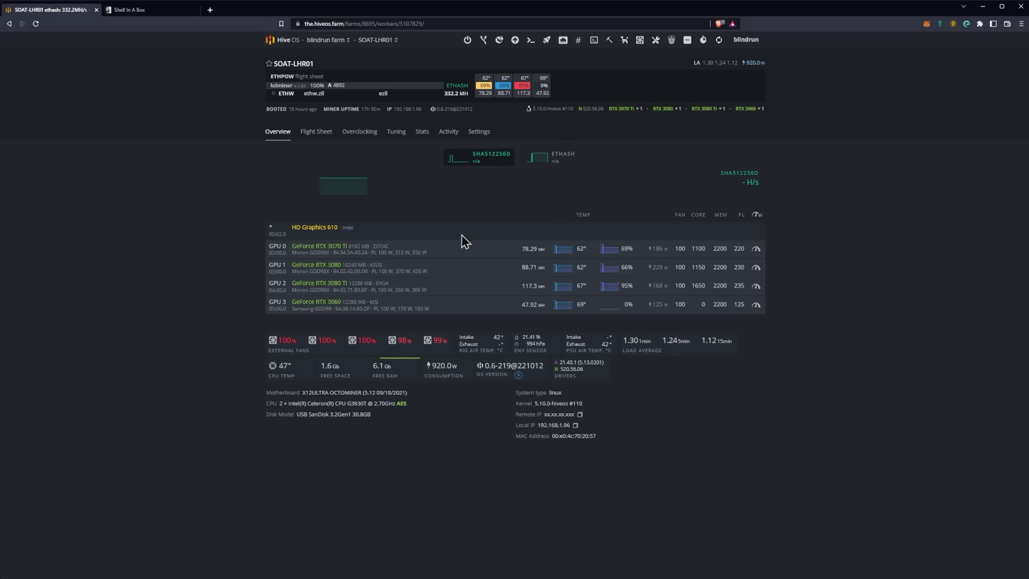
click(315, 132)
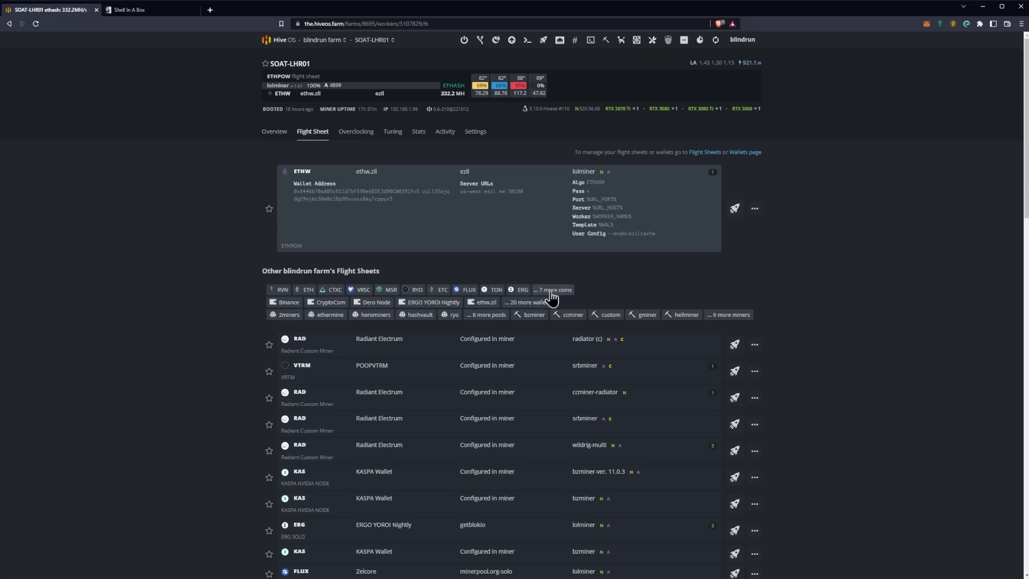
click(524, 292)
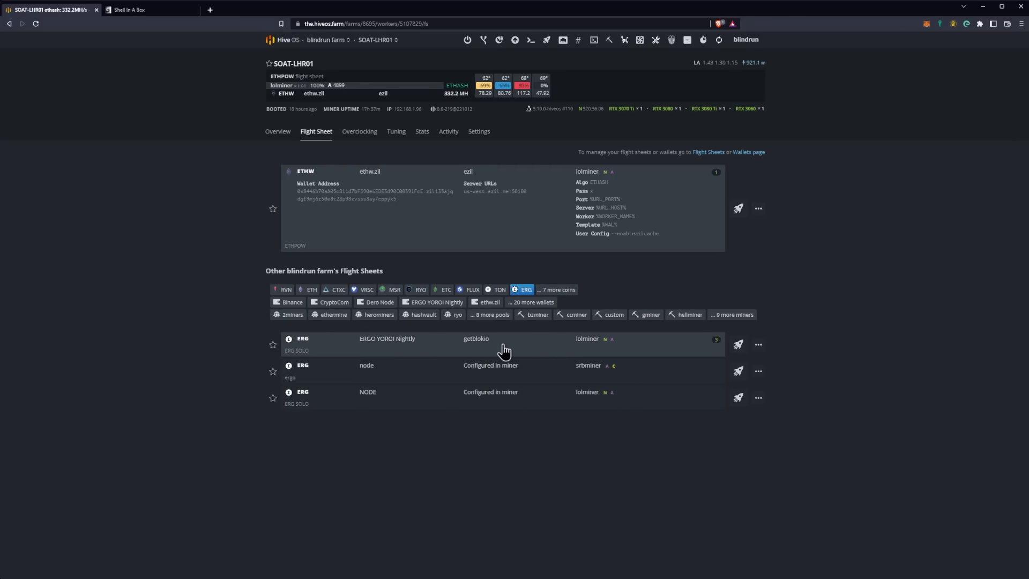
click(516, 354)
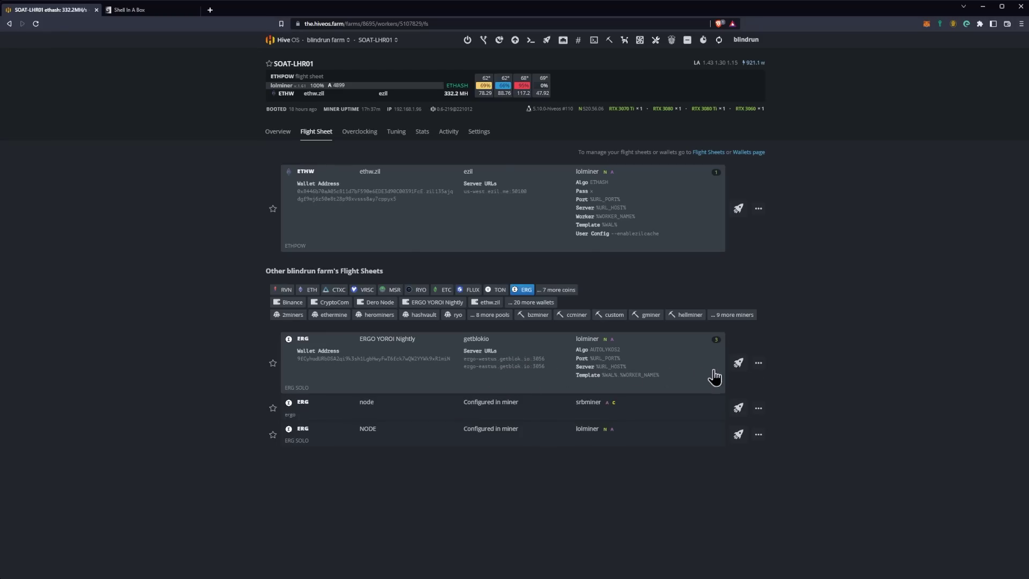
click(738, 363)
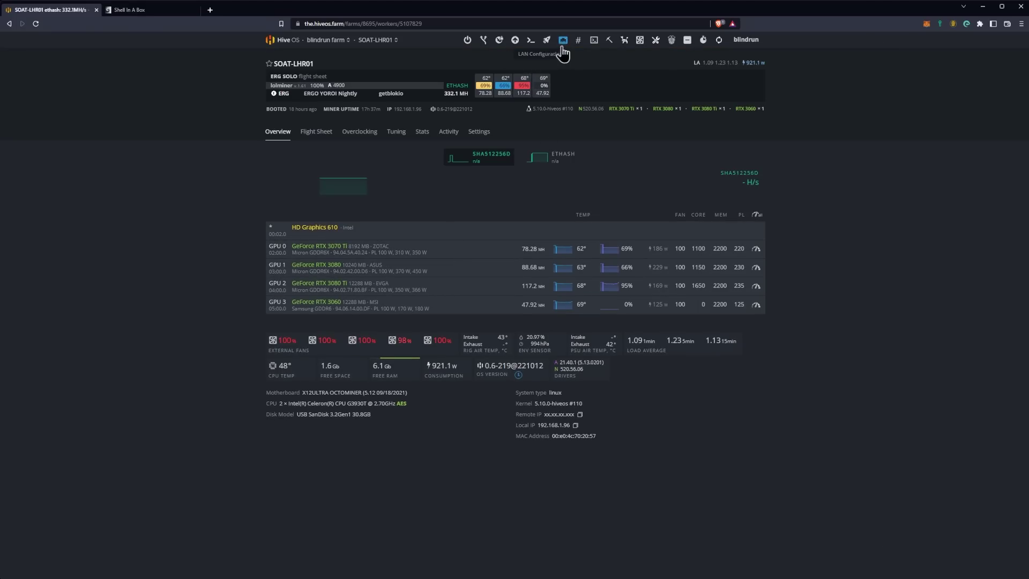
Start a Hive Shell session on SOAT-LHR01 and view its lolMiner output
click(594, 39)
click(605, 96)
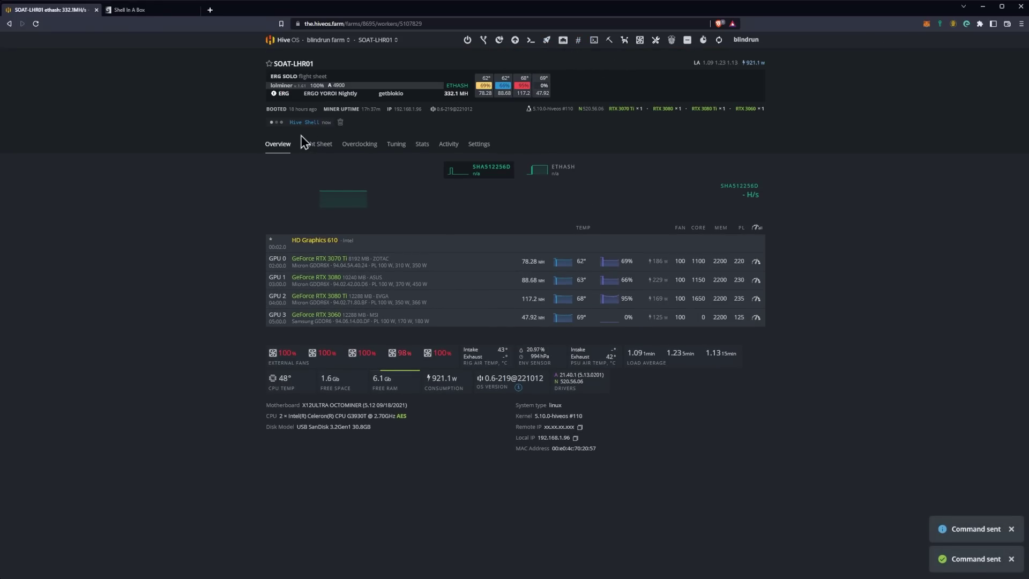
key(ctrl+Tab)
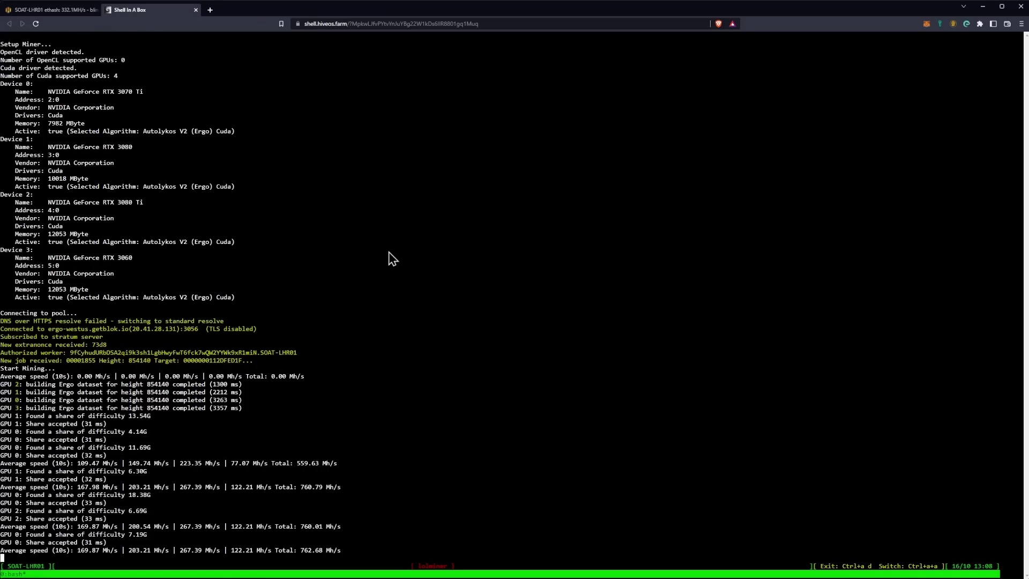
Close the remote shell details and refresh SOAT-LHR01's overview to check its GPU hashrates on Ergo
click(69, 12)
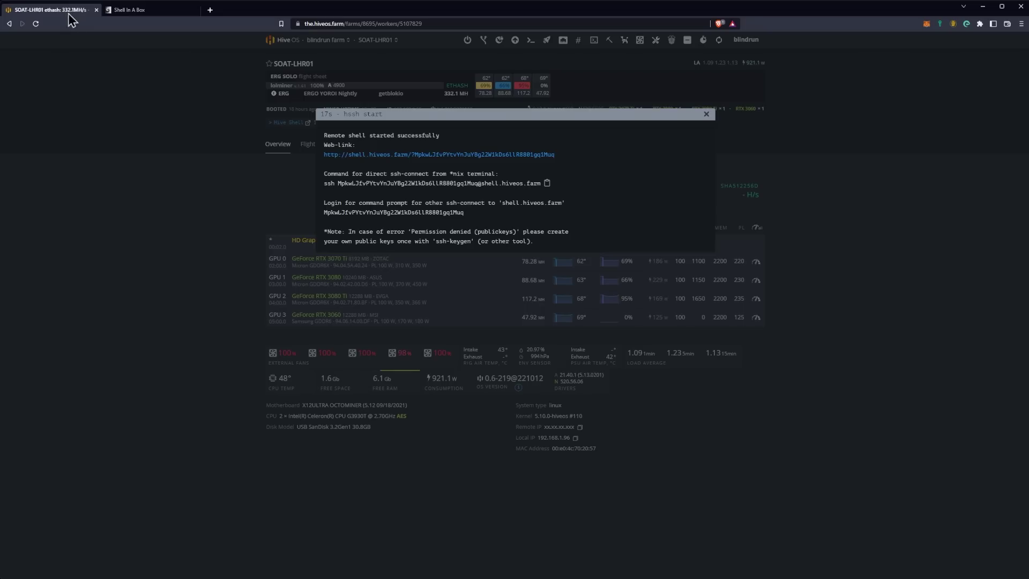
click(706, 115)
click(36, 24)
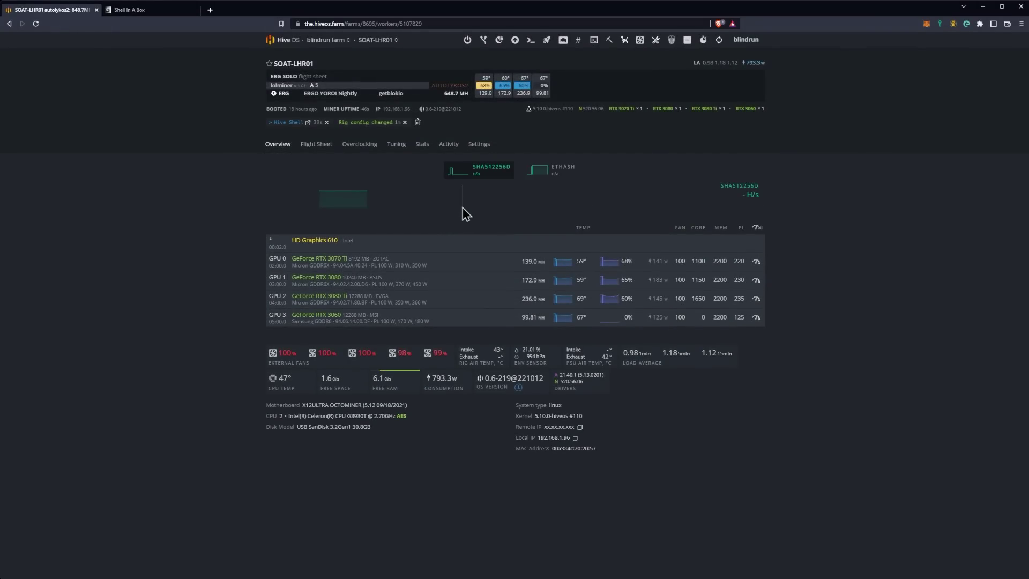
Compare the per-GPU Autolykos V2 speeds in SOAT-LHR01's shell output with the hashrates on its refreshed overview
click(132, 10)
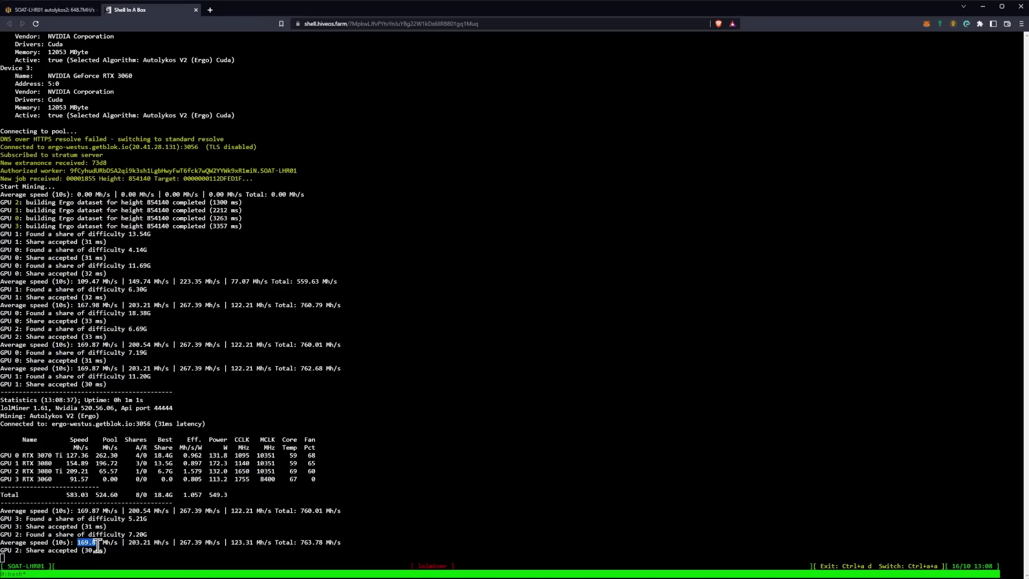
click(31, 13)
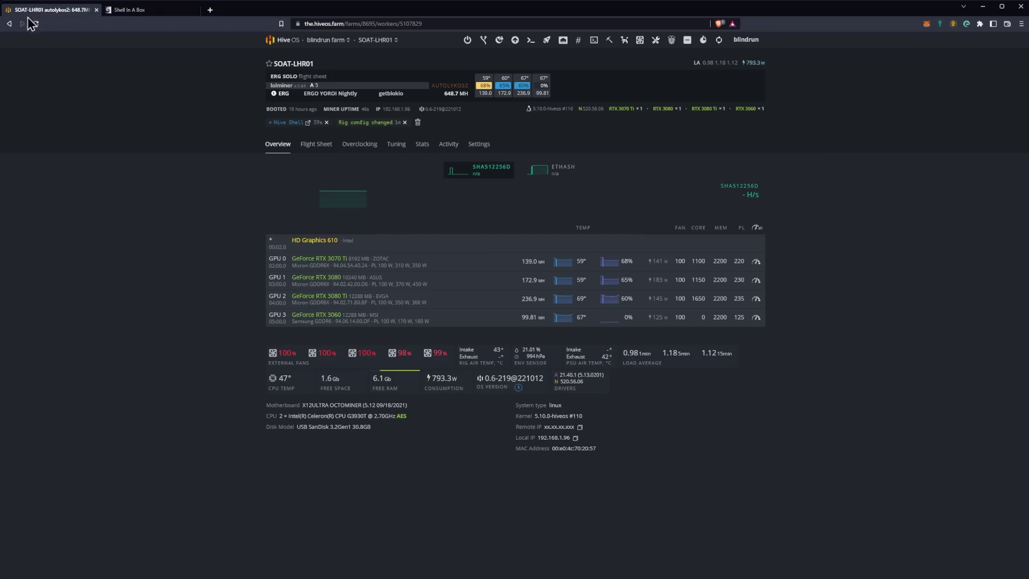
click(35, 23)
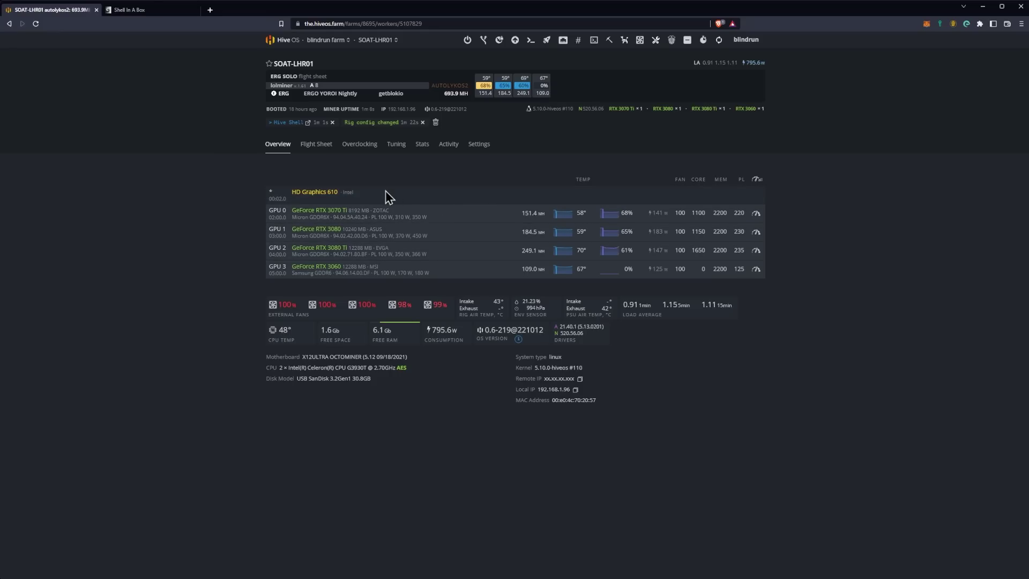
click(134, 10)
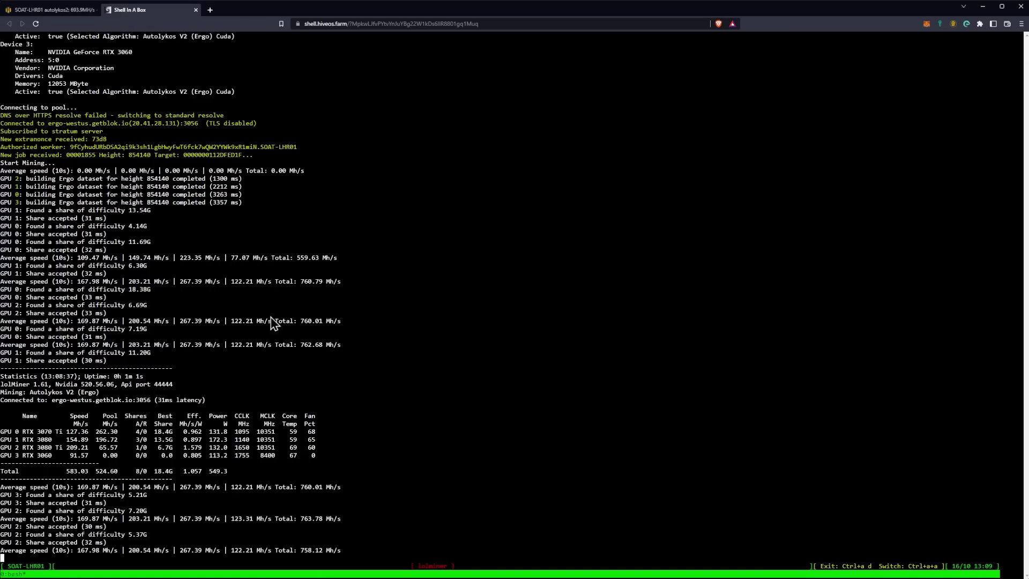
key(ctrl+shift+Tab)
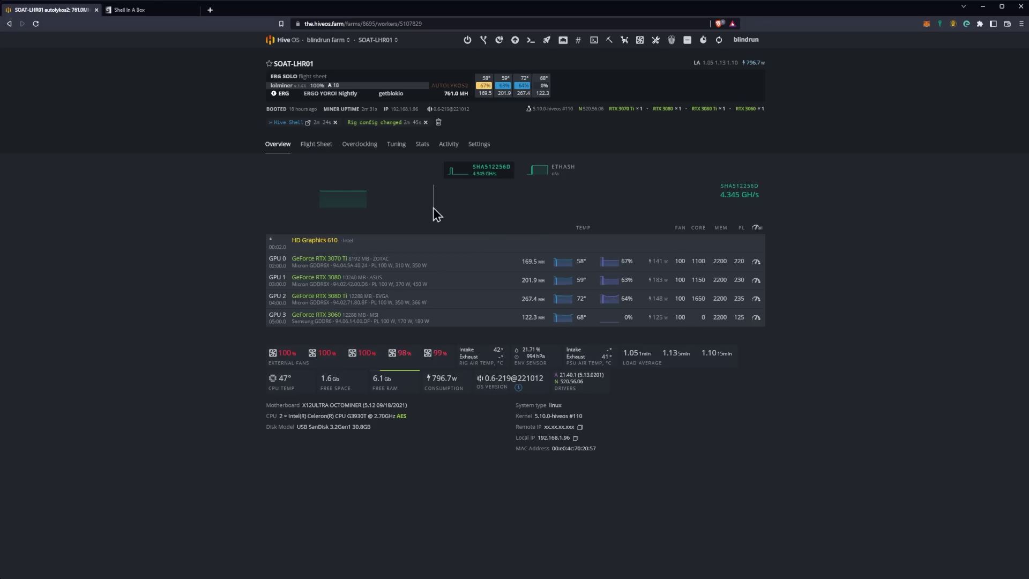
click(131, 10)
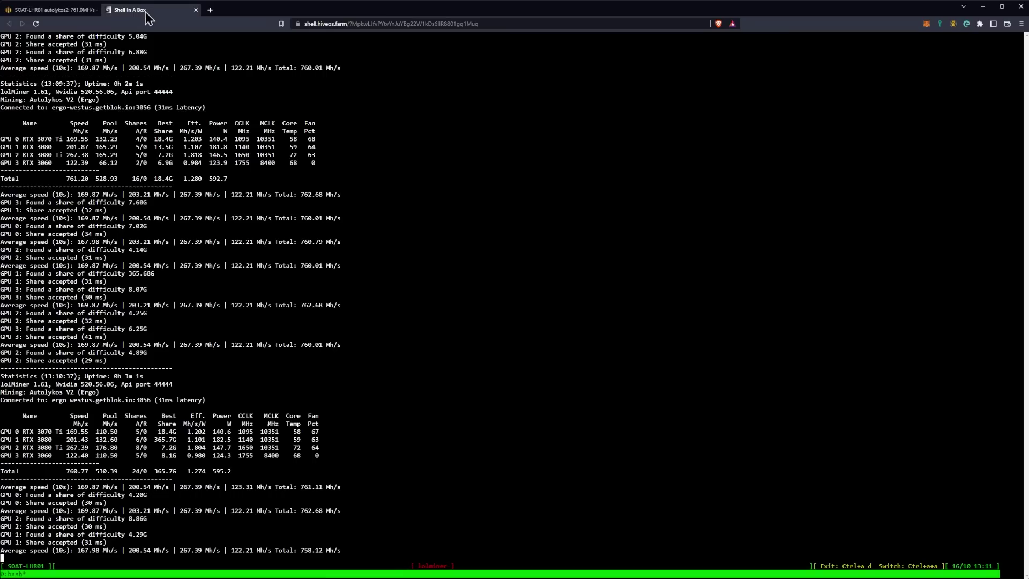